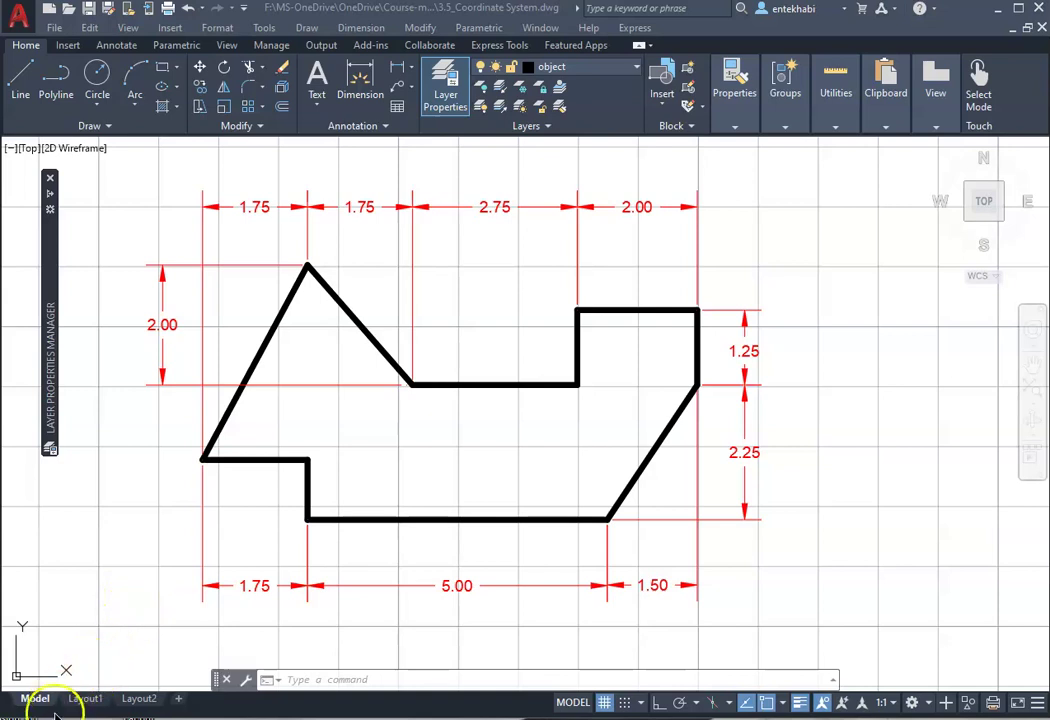
Switch to Layout1 and zoom in to check the title block shows scale 1=1 and Project # 3.1
mouse_move(86, 707)
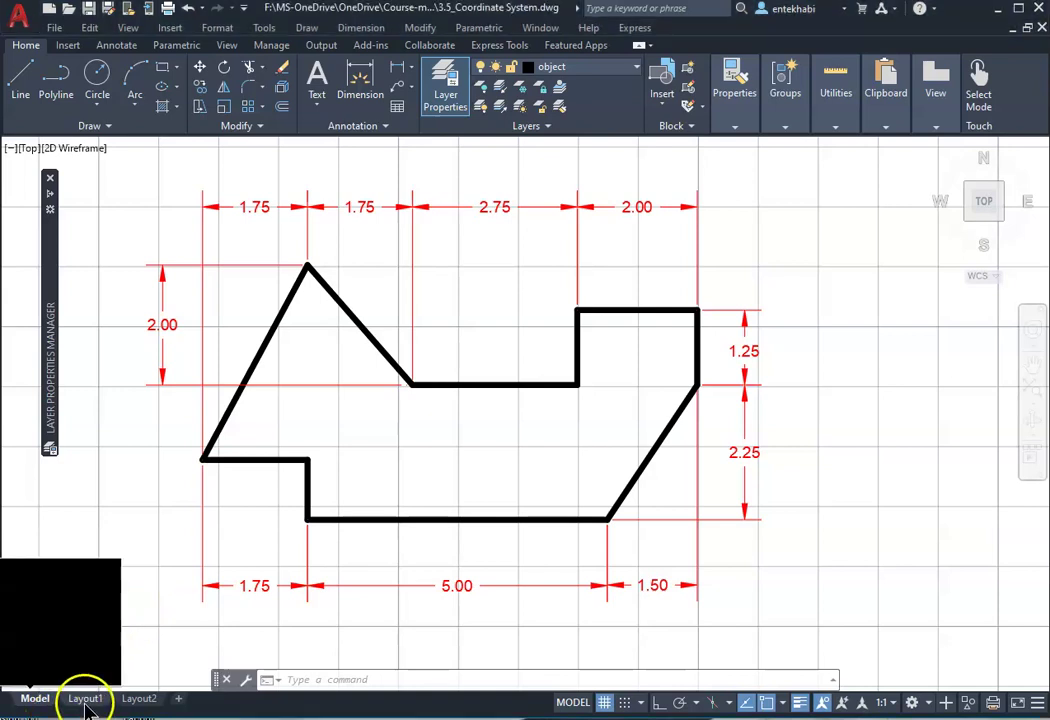
click(90, 704)
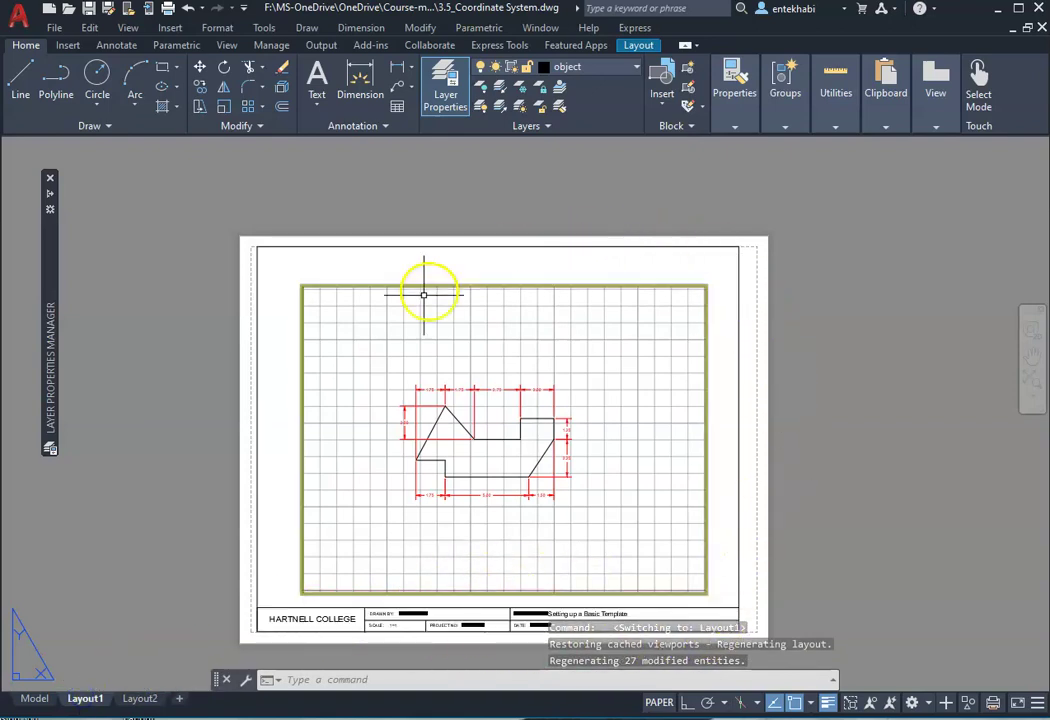
scroll(478, 615, up, 5)
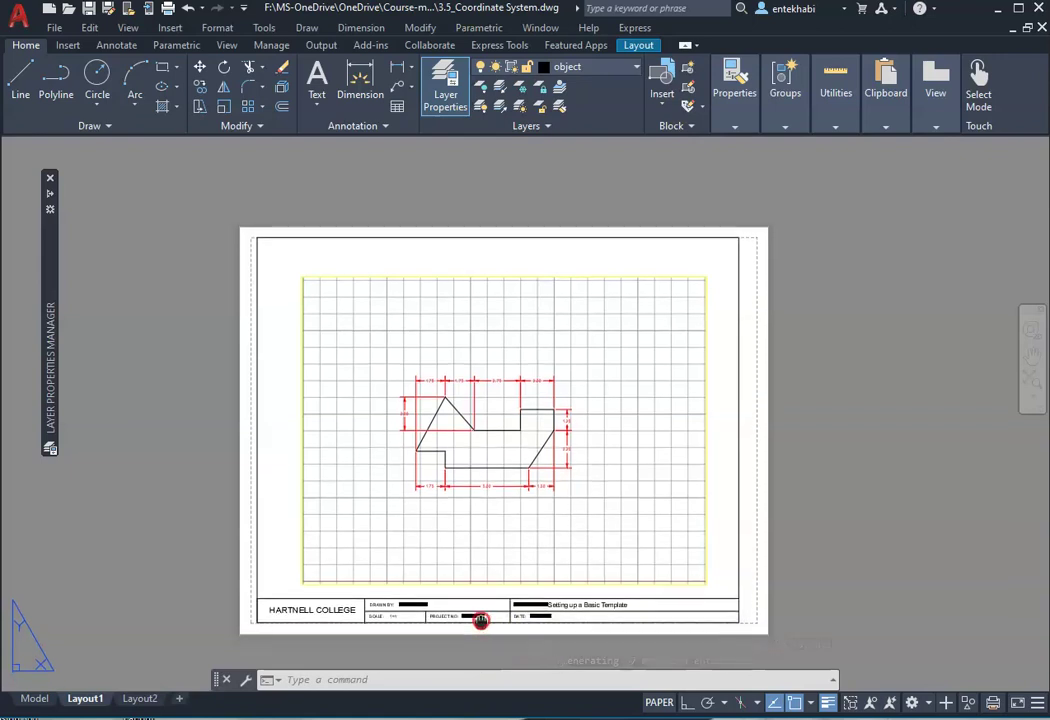
scroll(470, 545, up, 2)
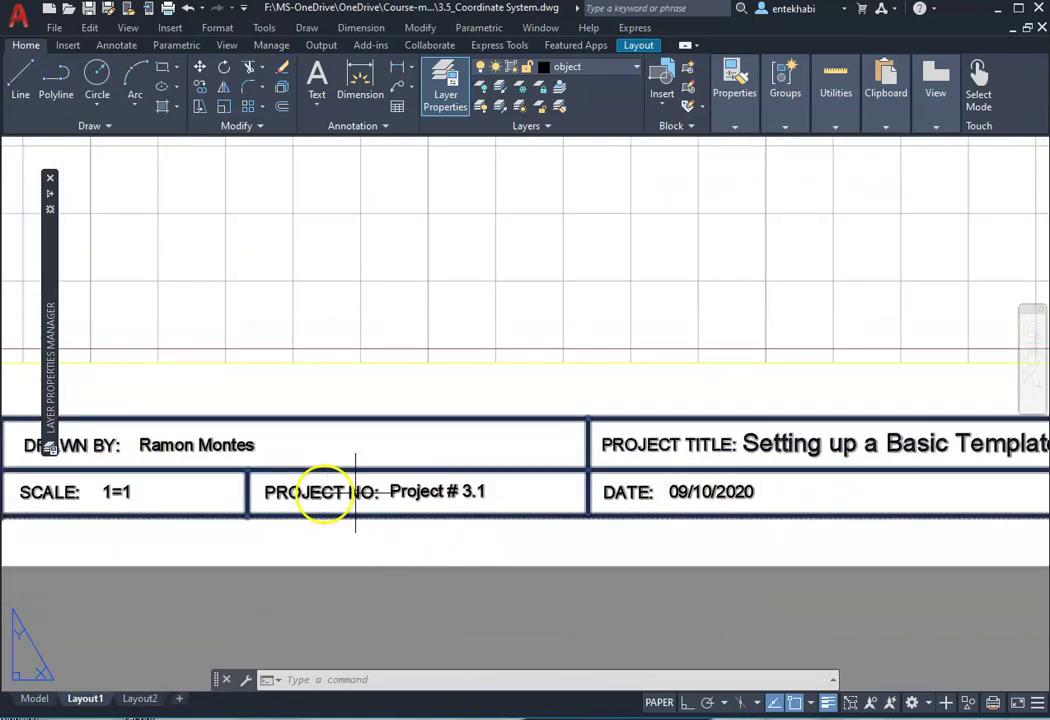
scroll(487, 518, down, 2)
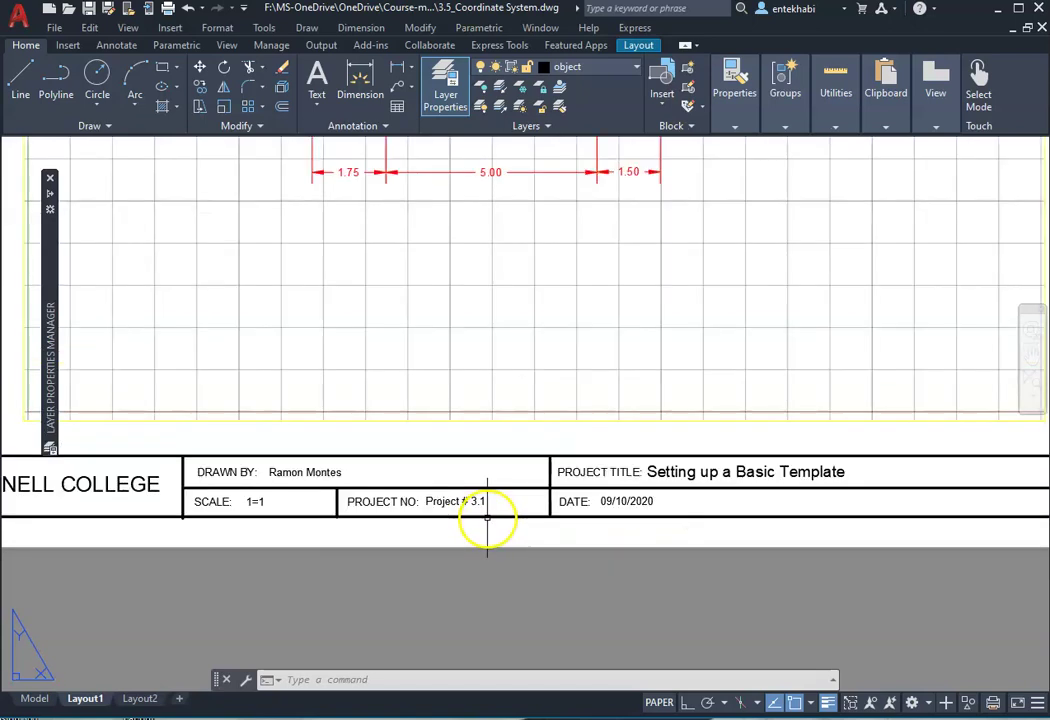
scroll(480, 516, down, 3)
scroll(389, 485, up, 3)
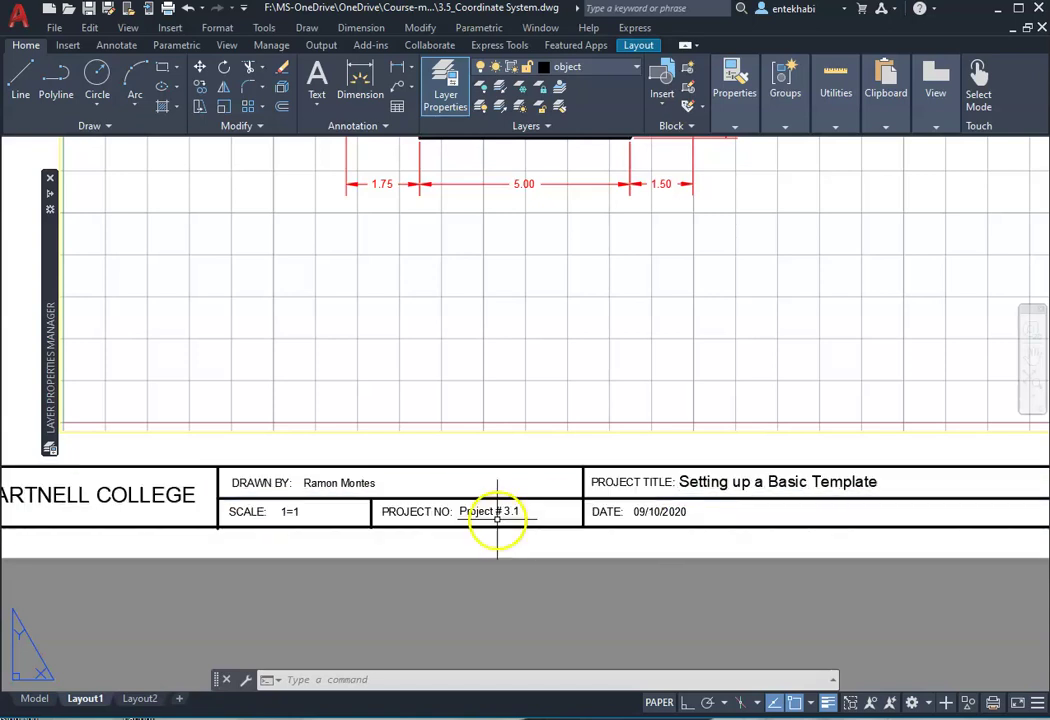
Pan the sheet and open the TEMPLATE-A title block attributes, closing them with values unchanged
click(497, 519)
middle_drag(497, 519, 495, 593)
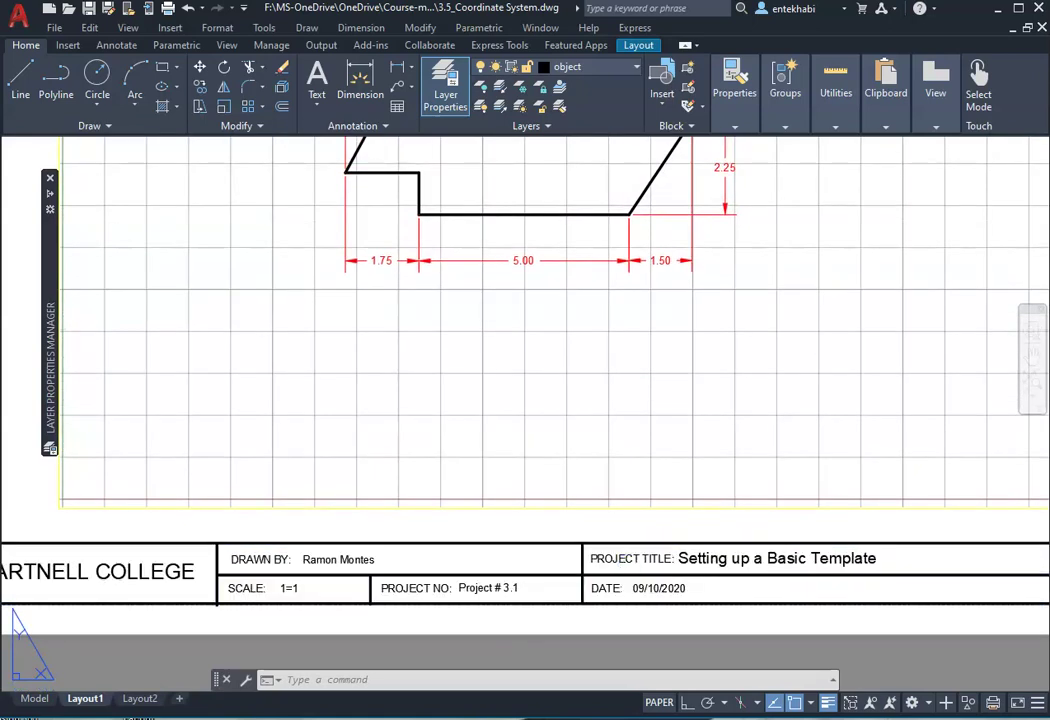
double_click(682, 558)
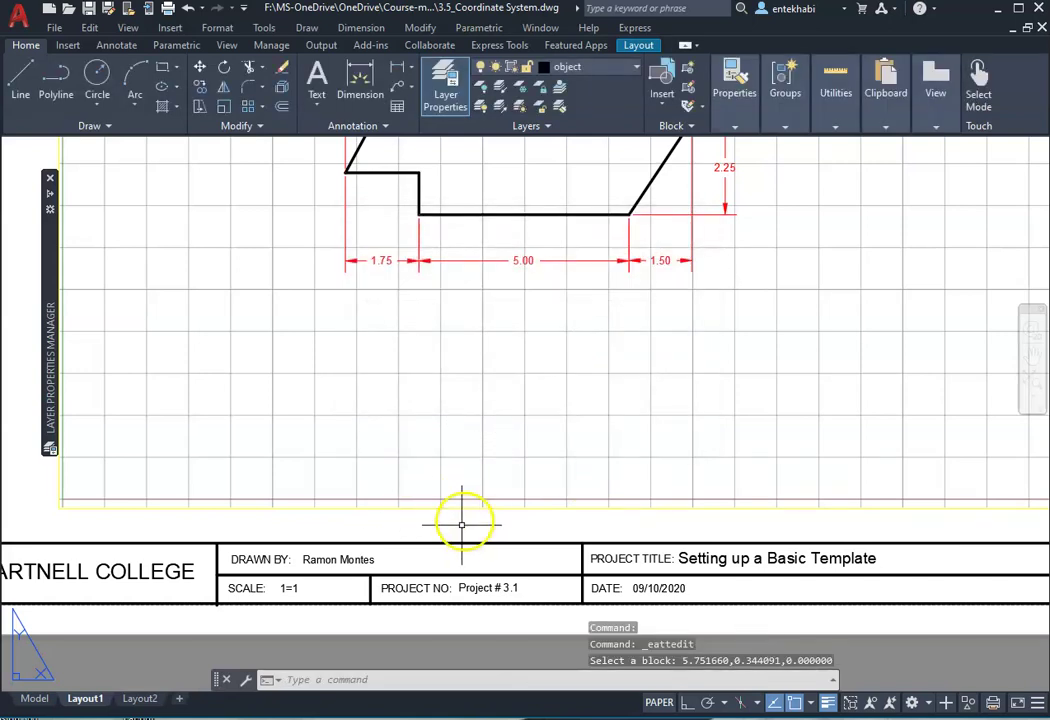
scroll(448, 525, up, 3)
scroll(448, 525, down, 5)
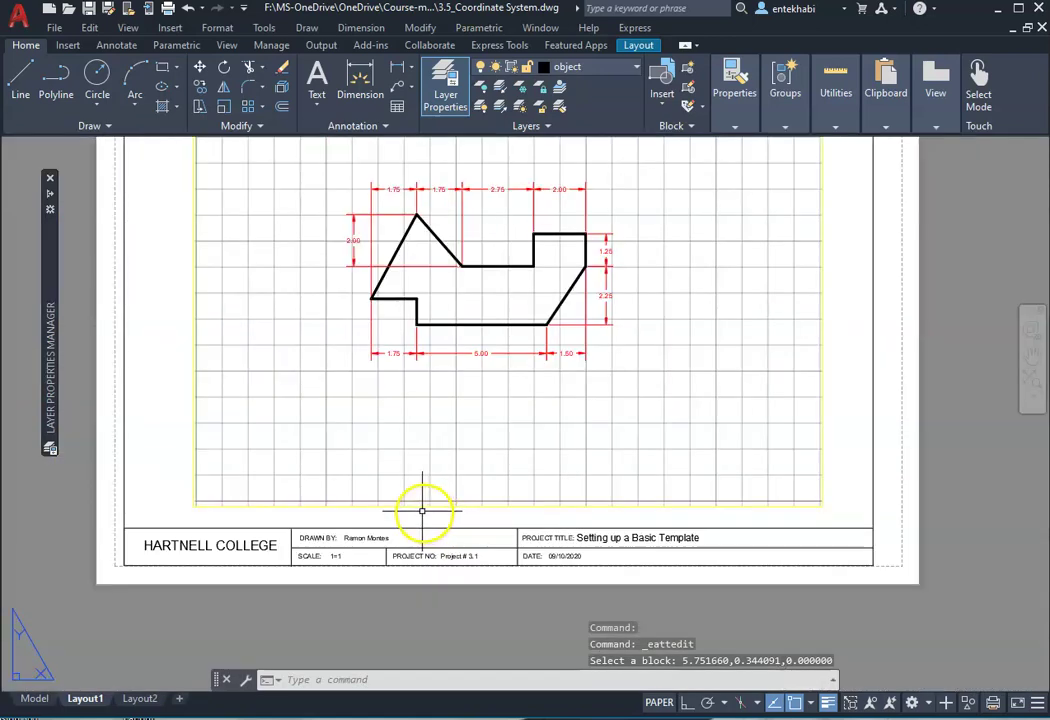
middle_drag(347, 573, 346, 594)
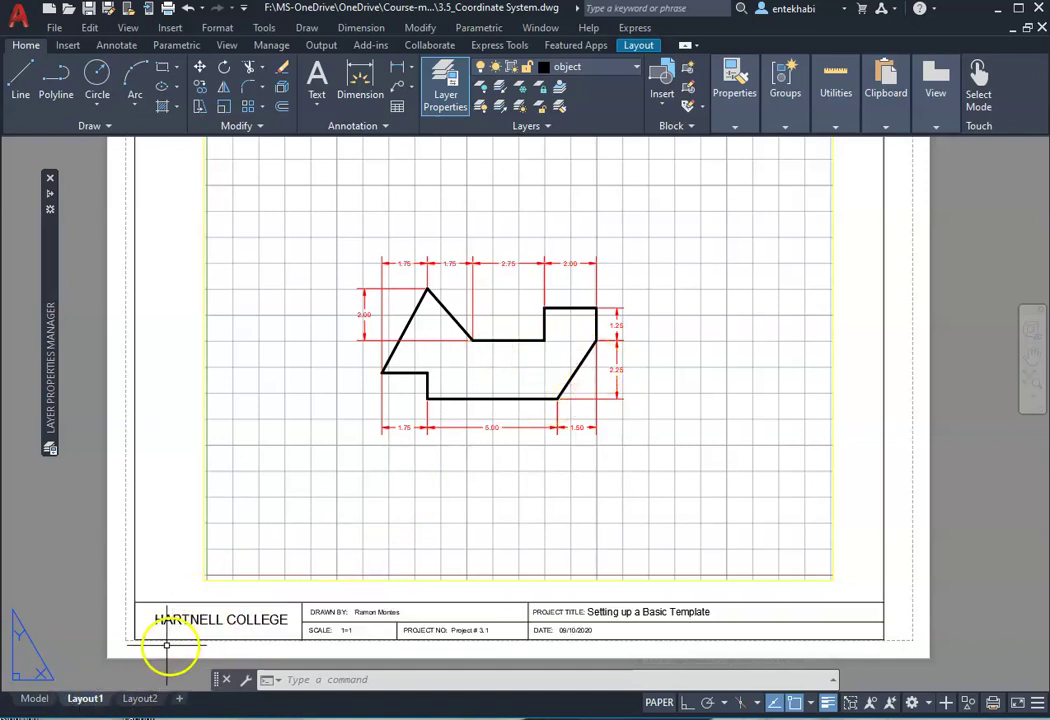
Compare the shape between Model and Layout1, then pan Layout1 to show the whole sheet
click(34, 699)
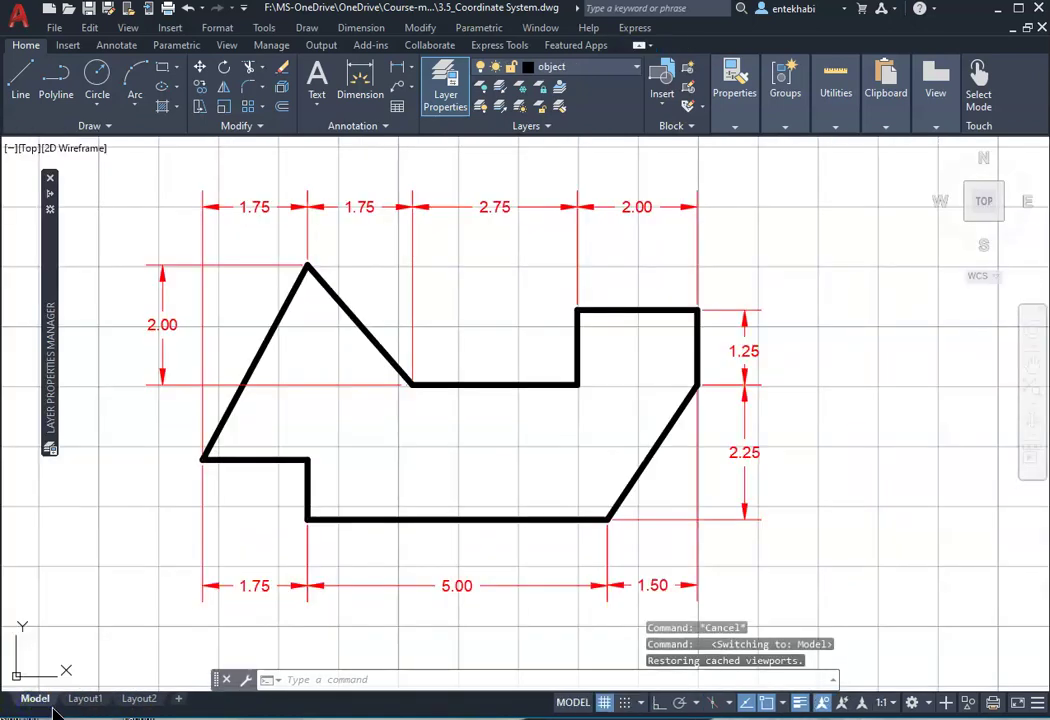
click(85, 700)
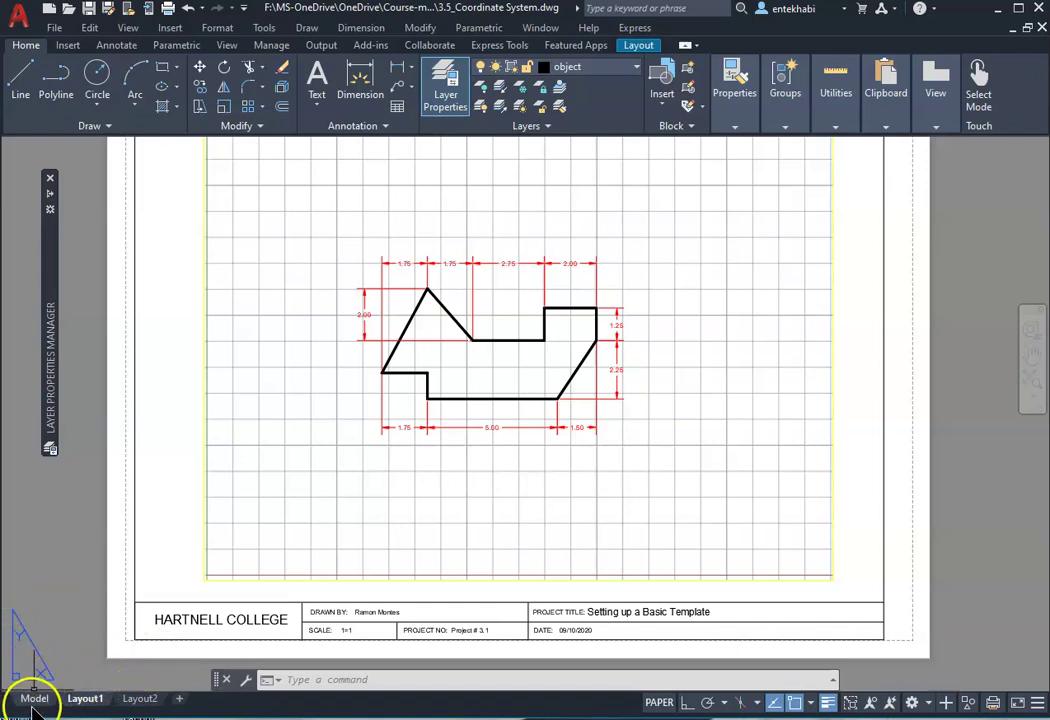
click(33, 700)
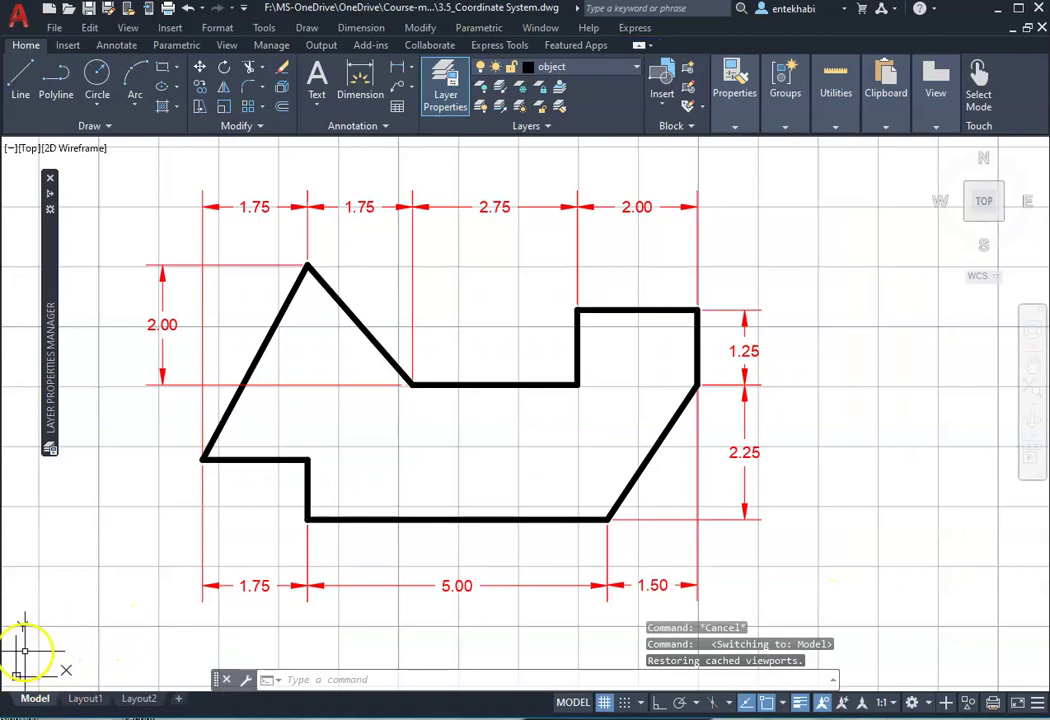
click(84, 699)
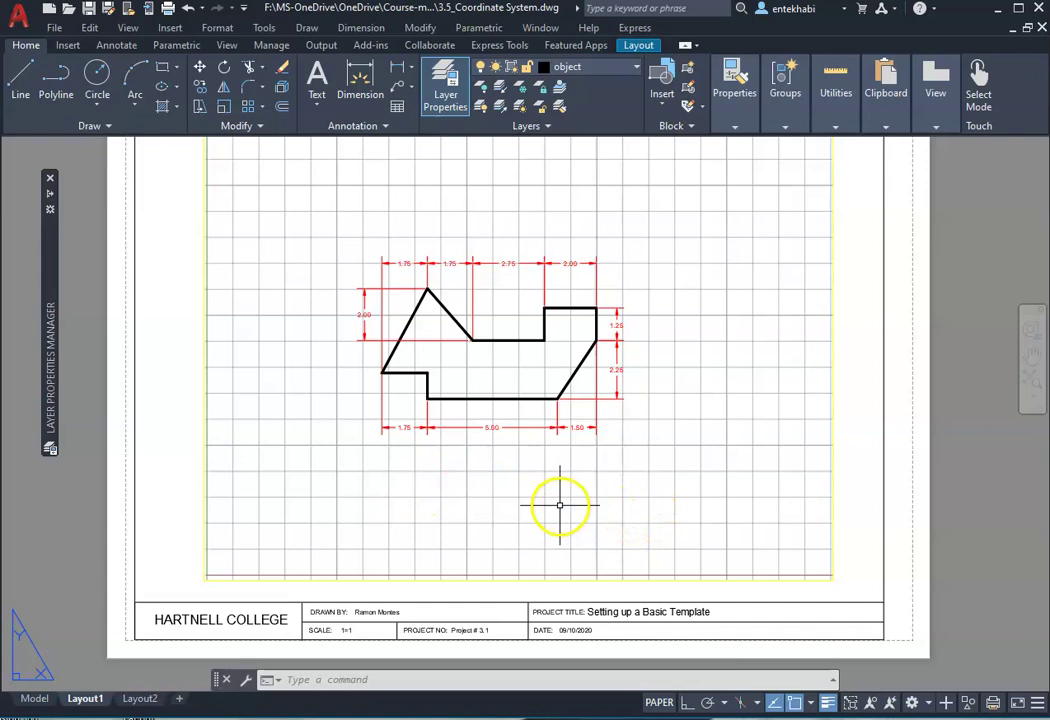
middle_drag(560, 505, 551, 540)
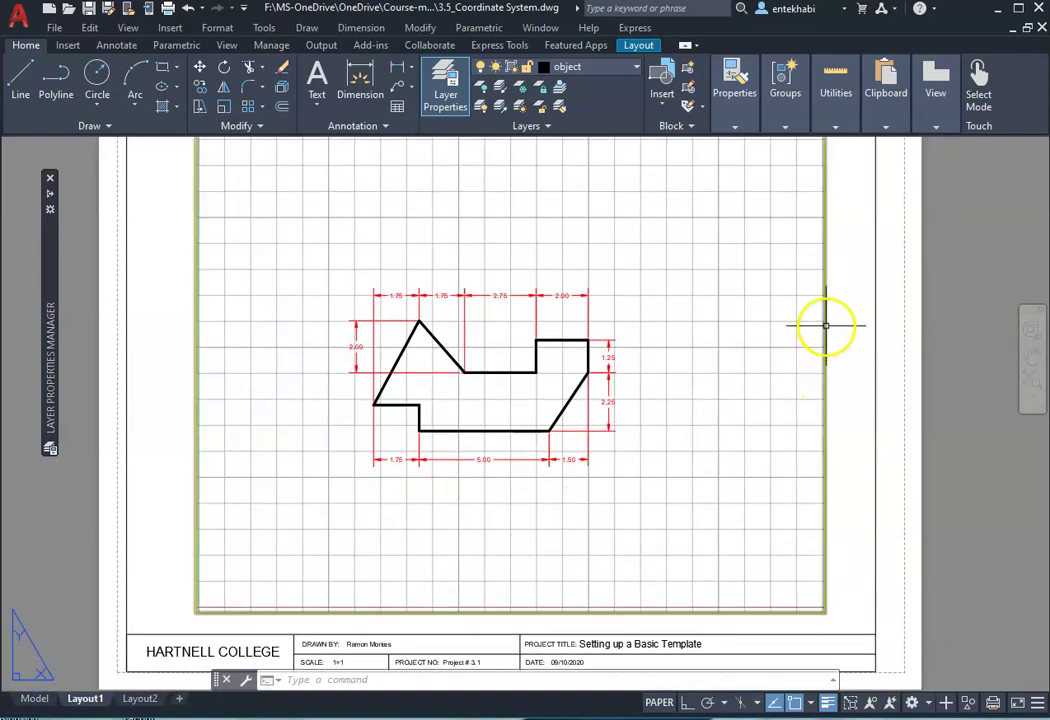
middle_drag(668, 506, 669, 538)
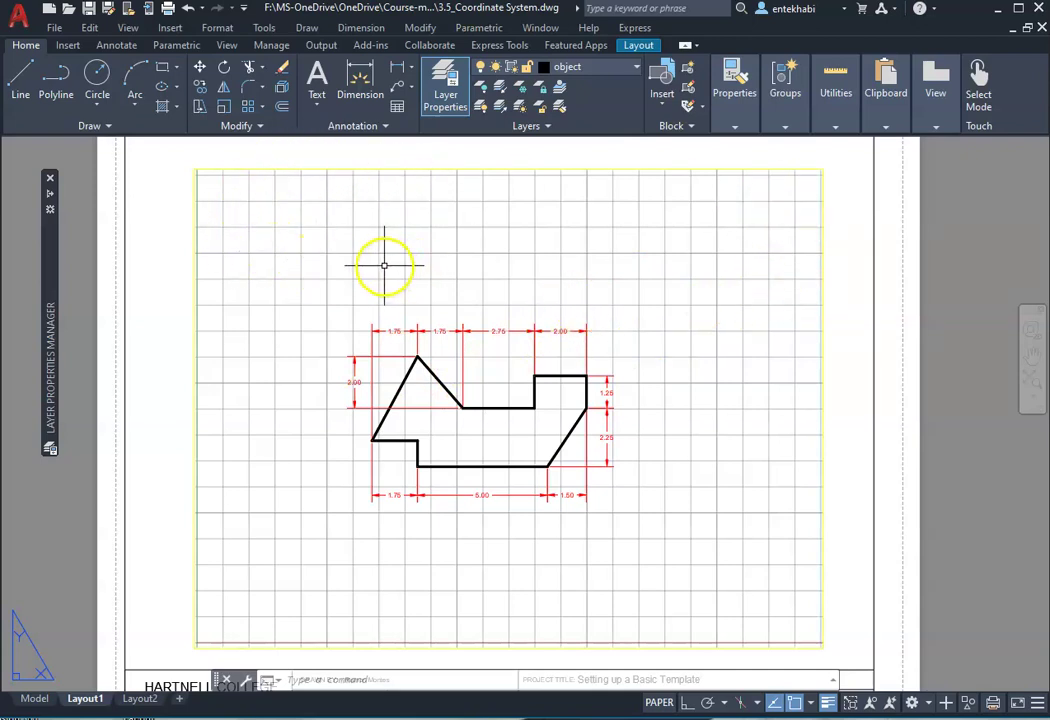
Activate the viewport and set its scale to 1:1, trying 2:1 before returning to 1:1
double_click(325, 258)
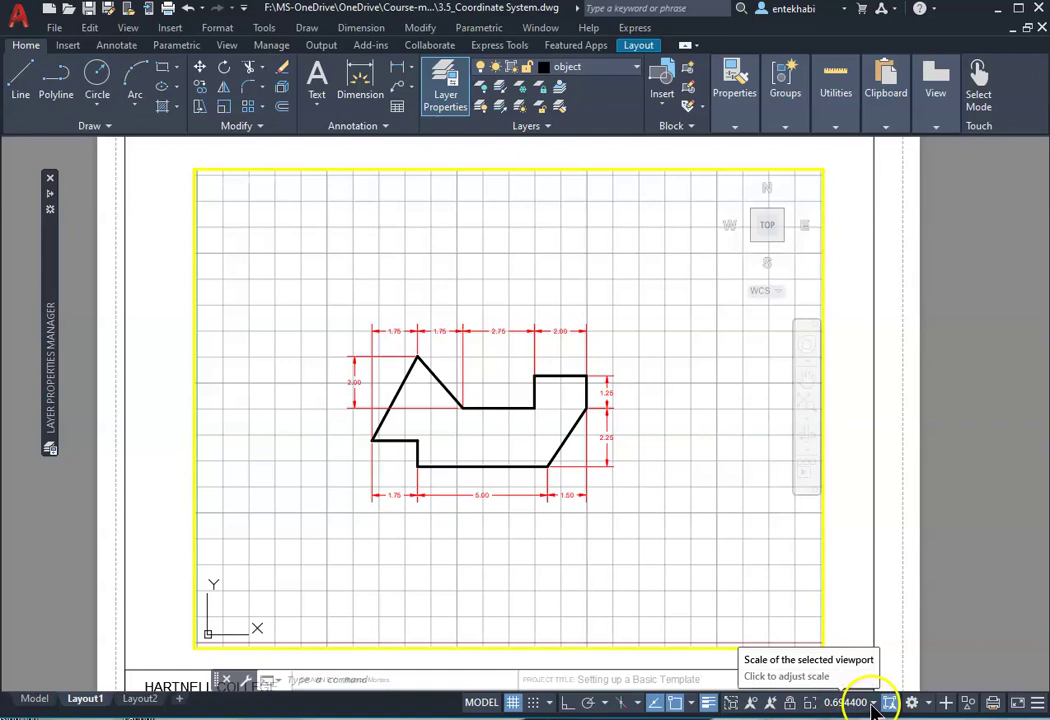
click(873, 703)
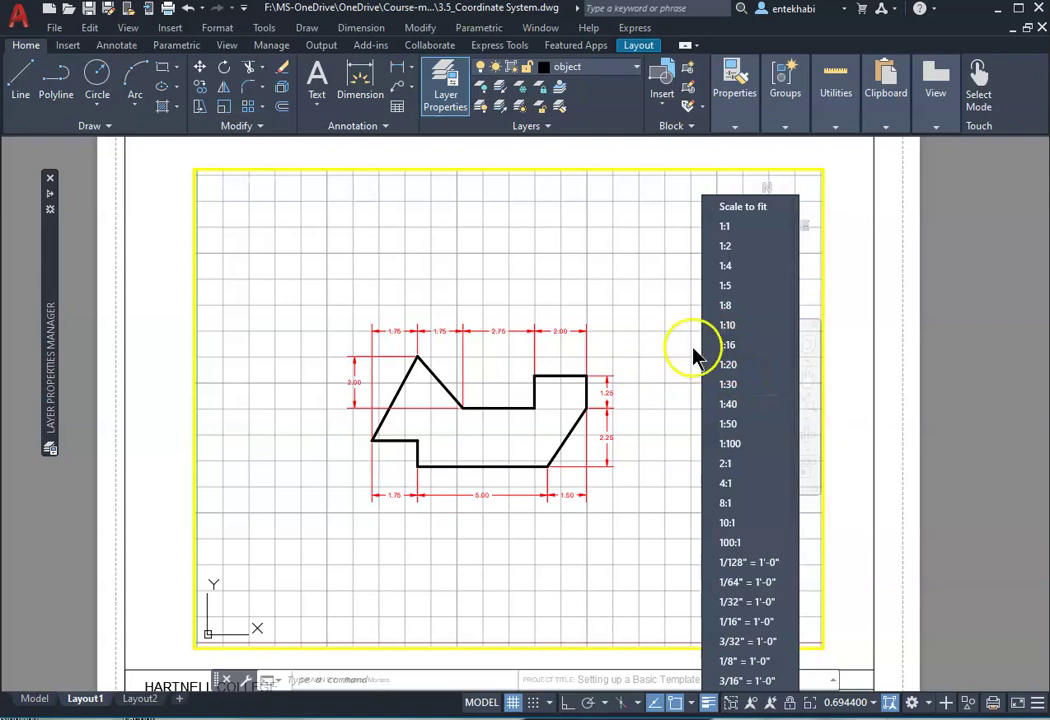
click(723, 230)
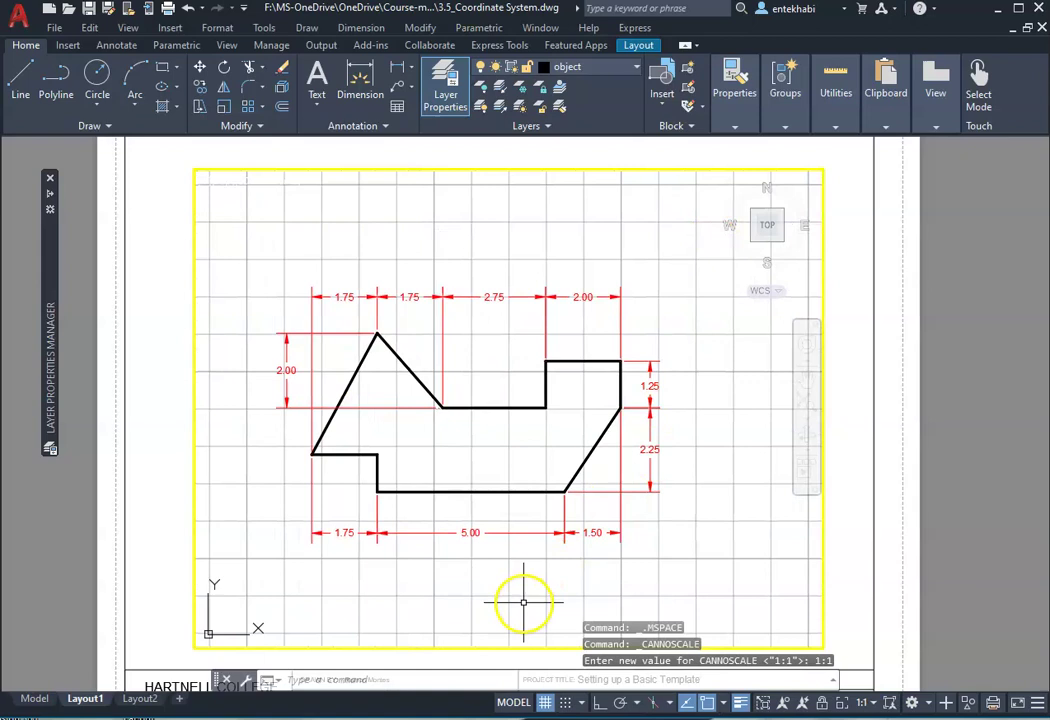
click(872, 703)
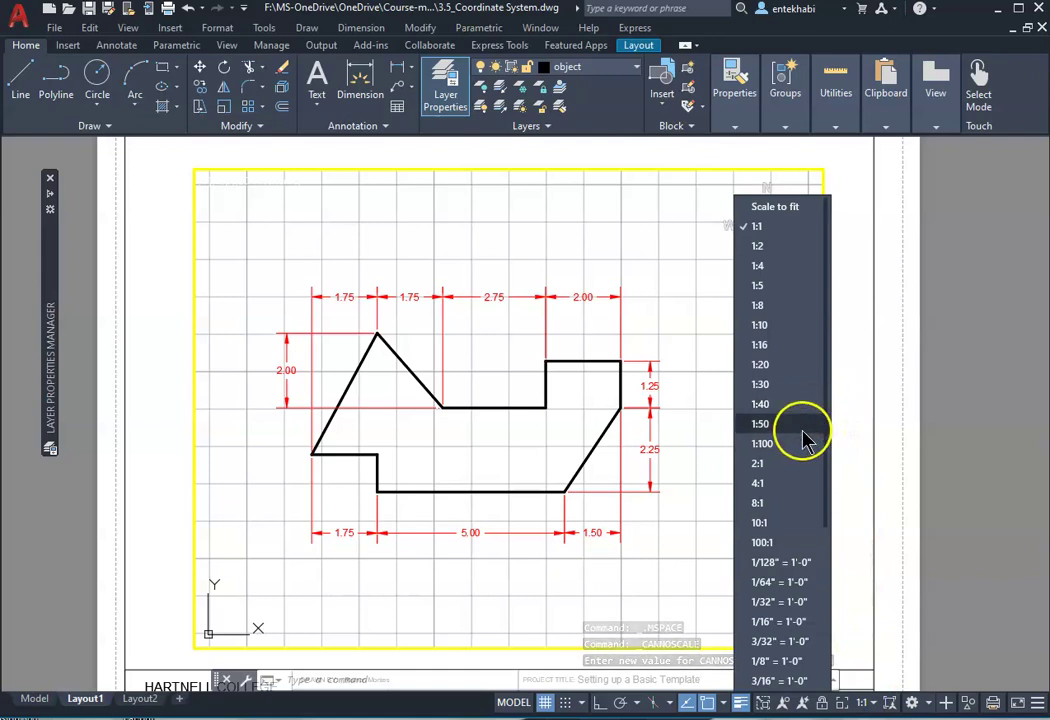
click(758, 464)
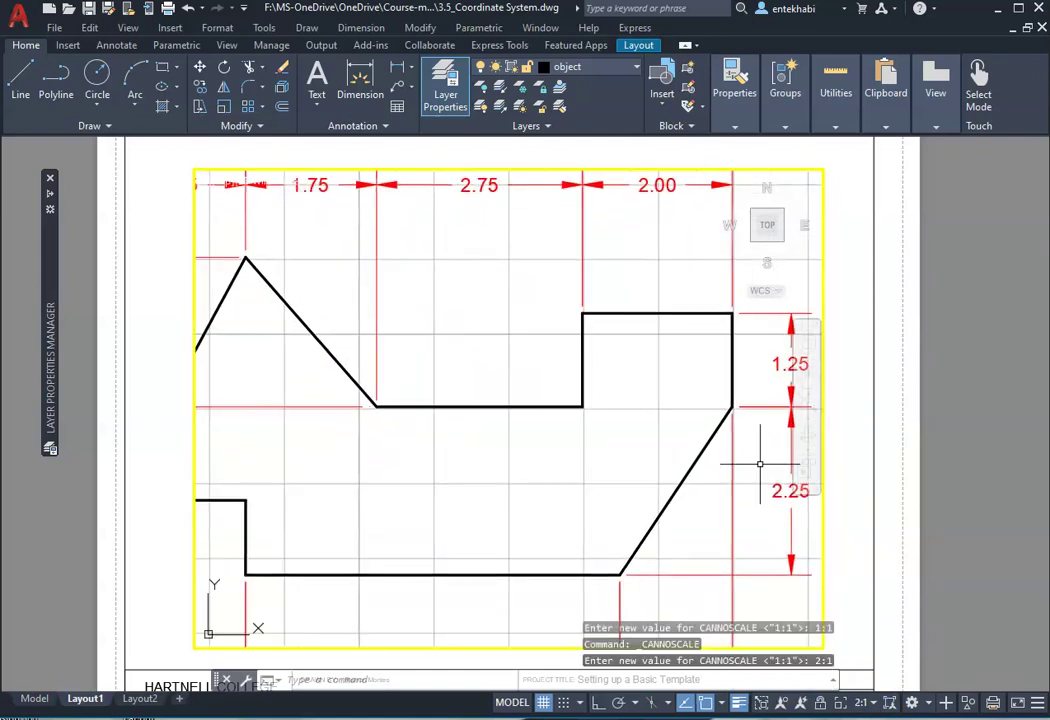
click(861, 703)
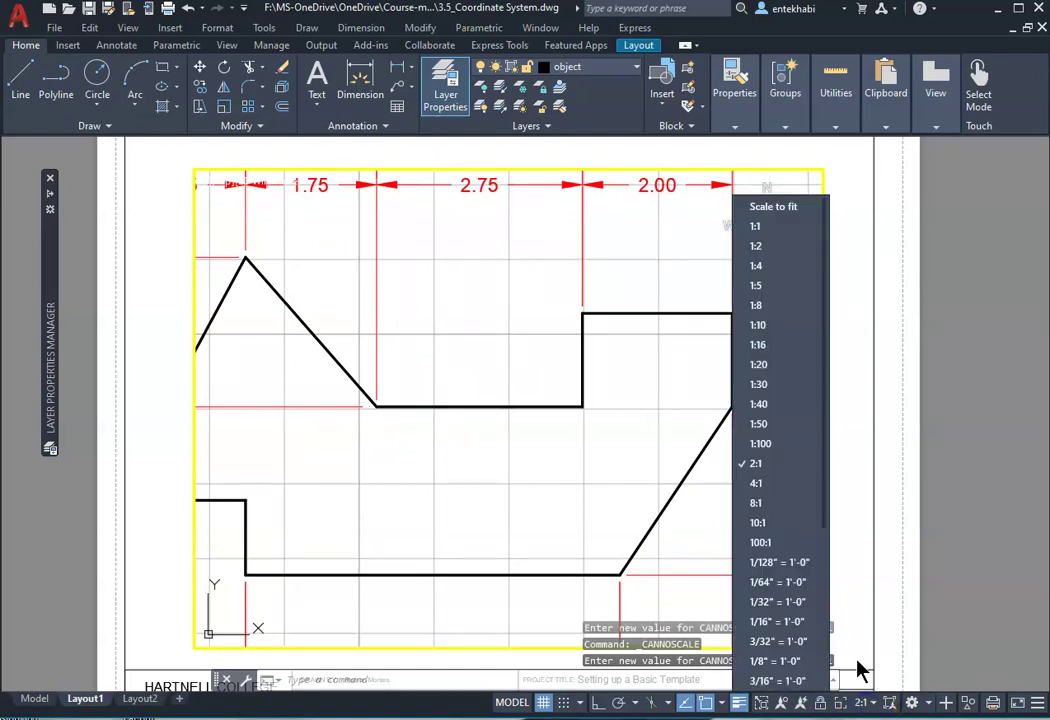
click(757, 228)
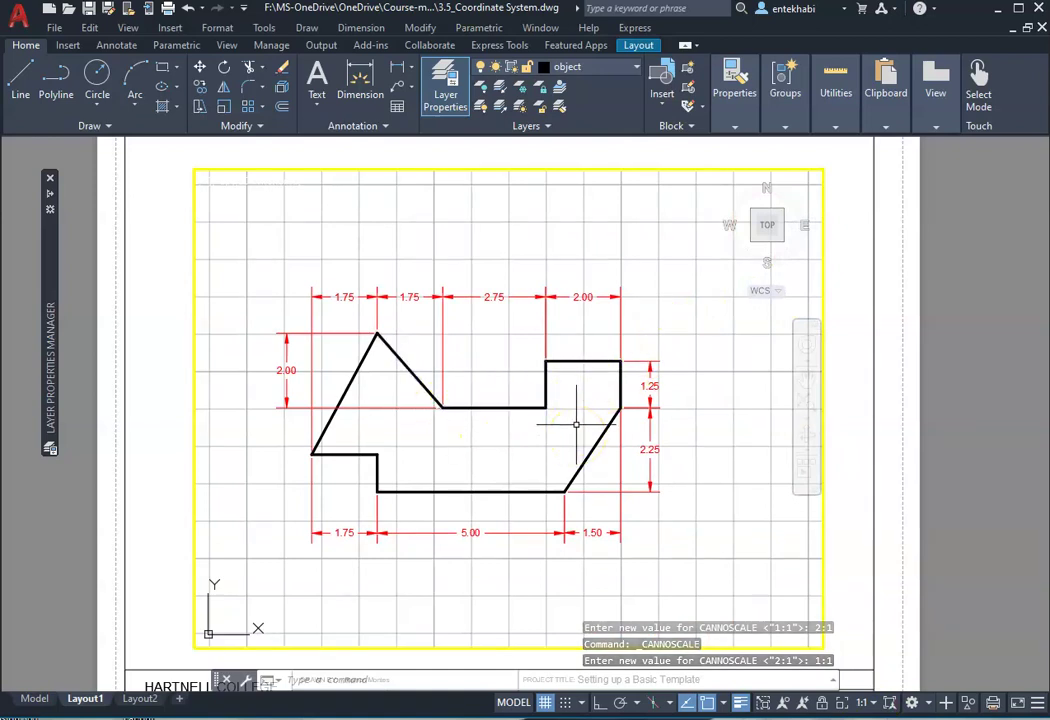
Centre the shape in the viewport, then reset the viewport scale to exactly 1:1
scroll(526, 421, down, 2)
mouse_move(526, 421)
middle_down()
mouse_move(707, 341)
mouse_move(687, 359)
mouse_move(374, 454)
mouse_move(731, 410)
mouse_move(565, 405)
mouse_move(659, 417)
mouse_move(492, 438)
mouse_move(514, 441)
middle_up()
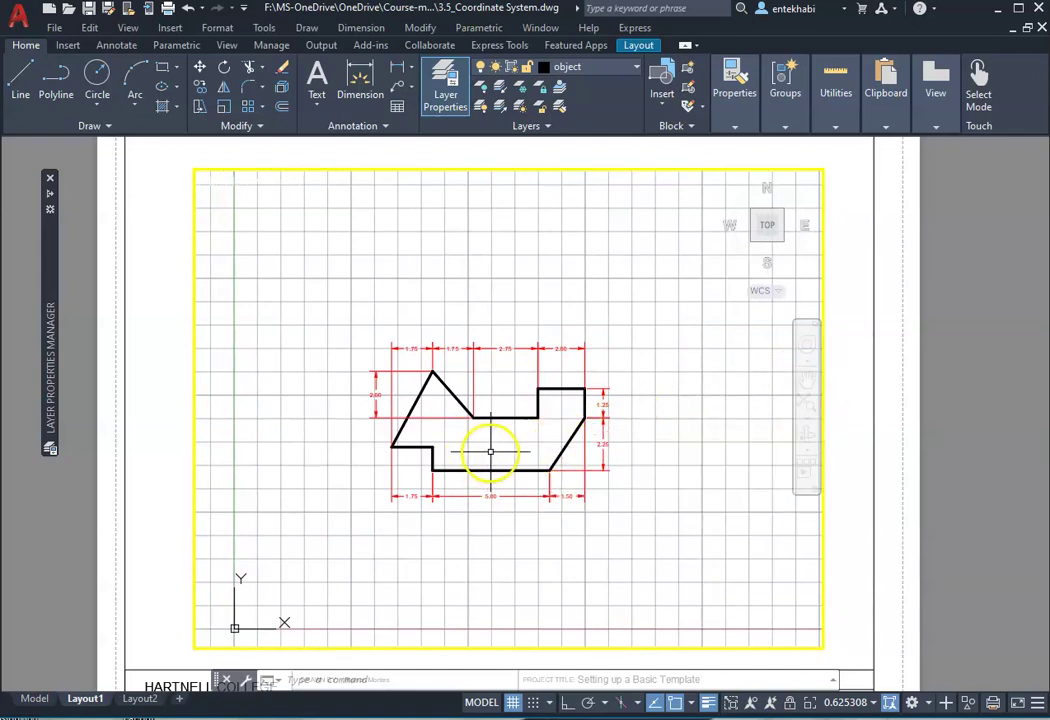
mouse_move(498, 446)
middle_down()
mouse_move(515, 438)
mouse_move(508, 418)
middle_up()
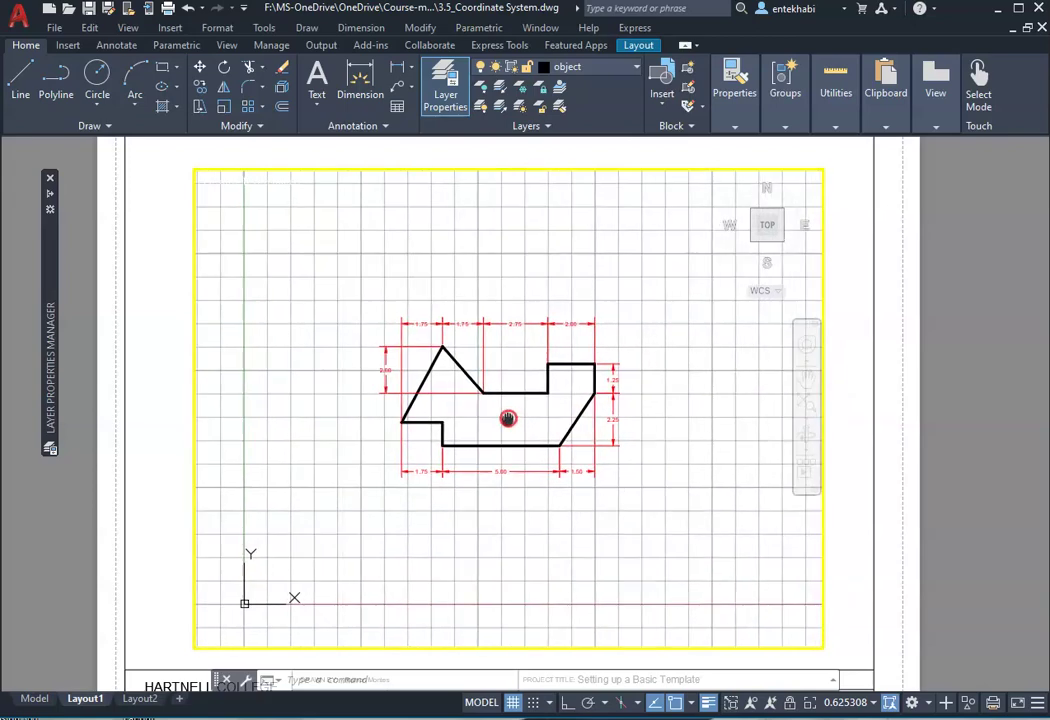
scroll(518, 418, up, 6)
scroll(520, 417, down, 5)
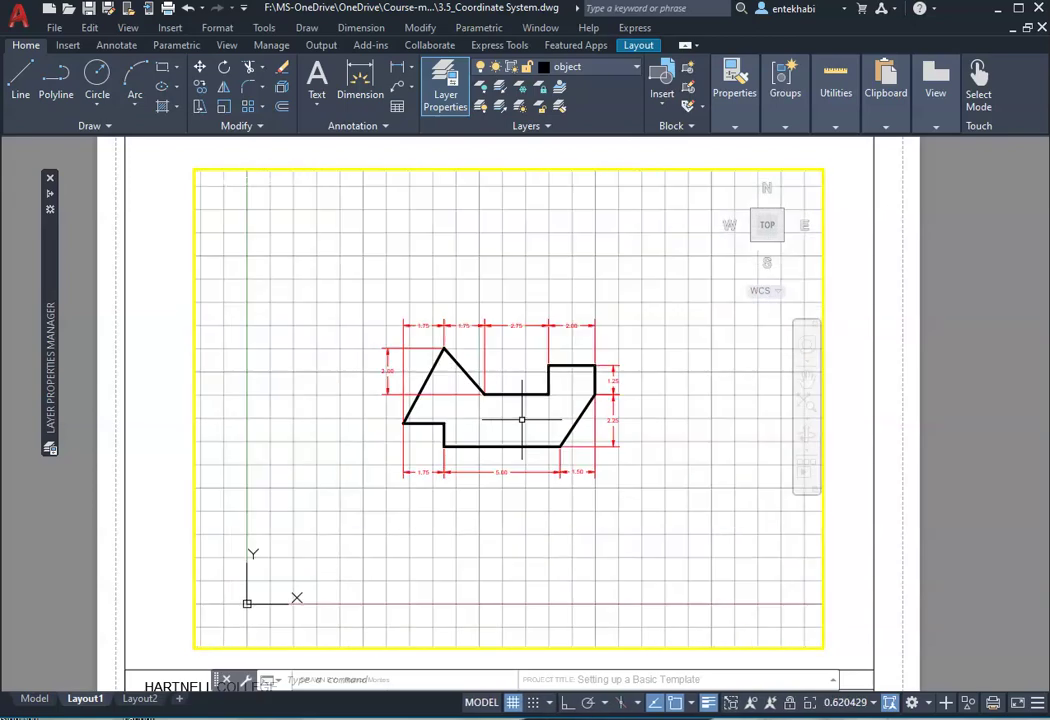
scroll(520, 417, up, 5)
scroll(520, 417, down, 4)
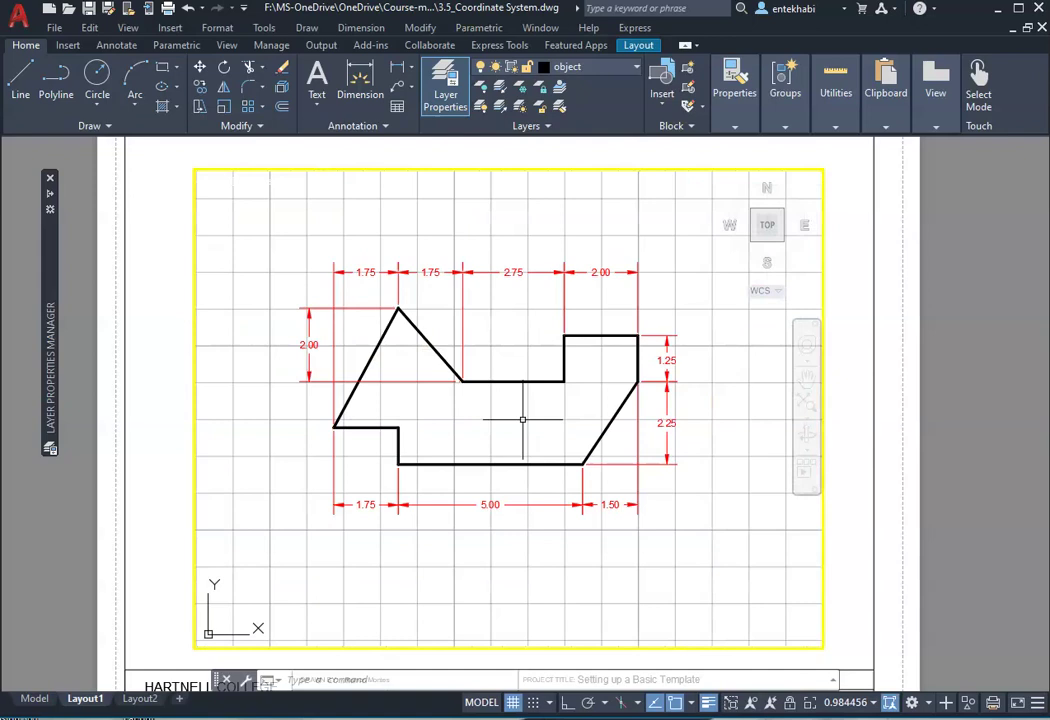
scroll(521, 419, up, 3)
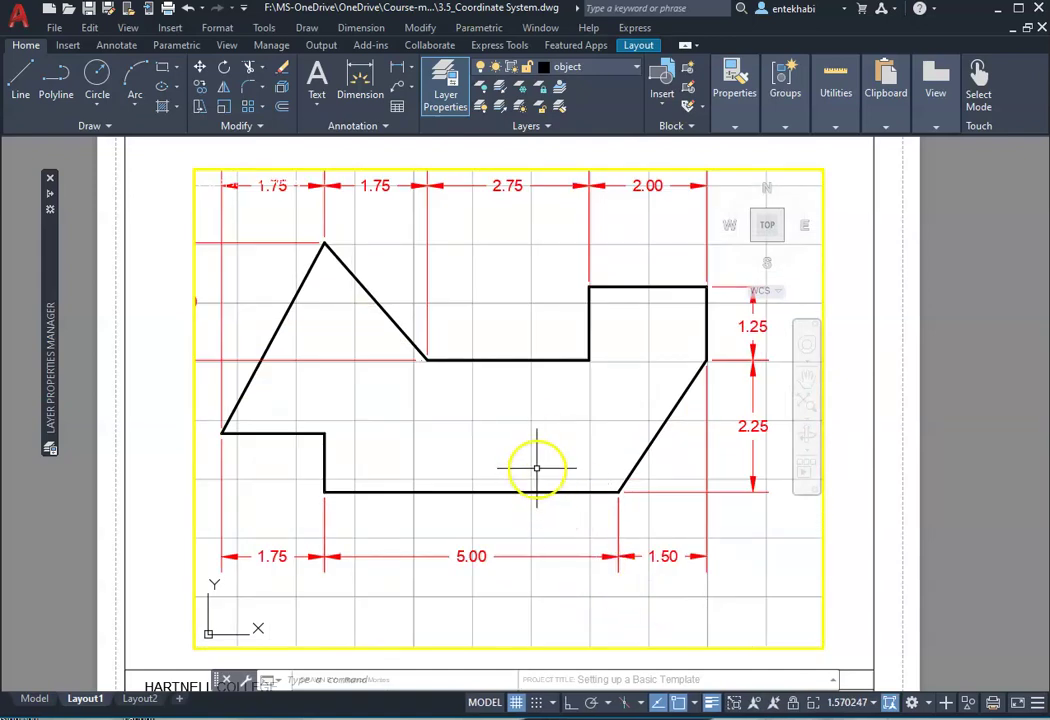
click(873, 703)
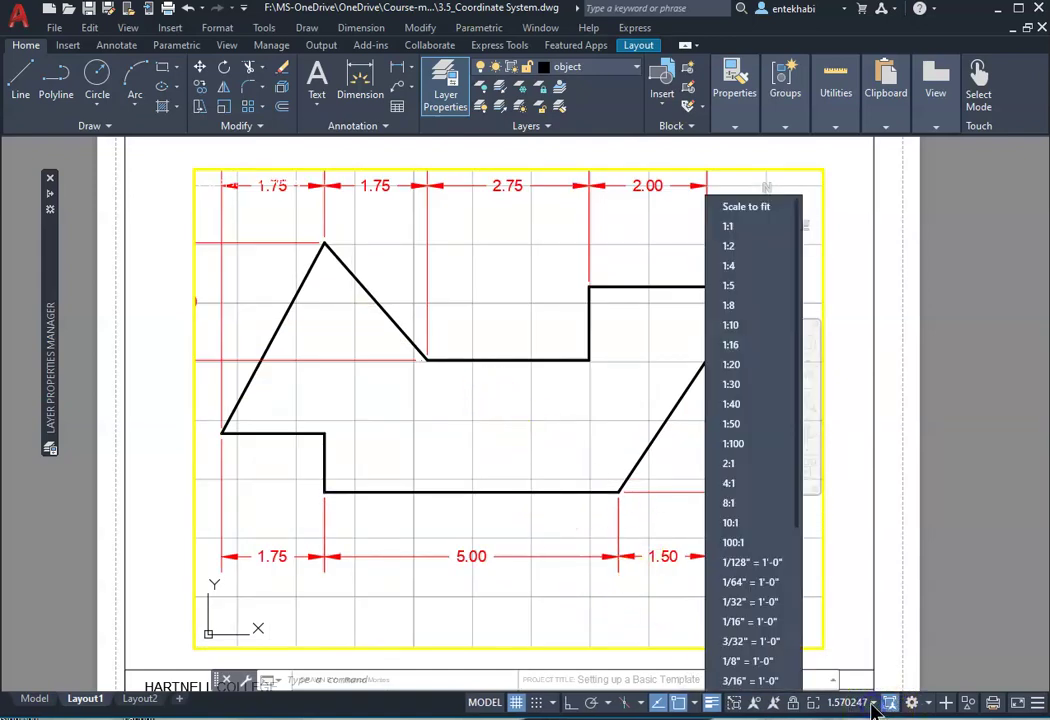
click(733, 228)
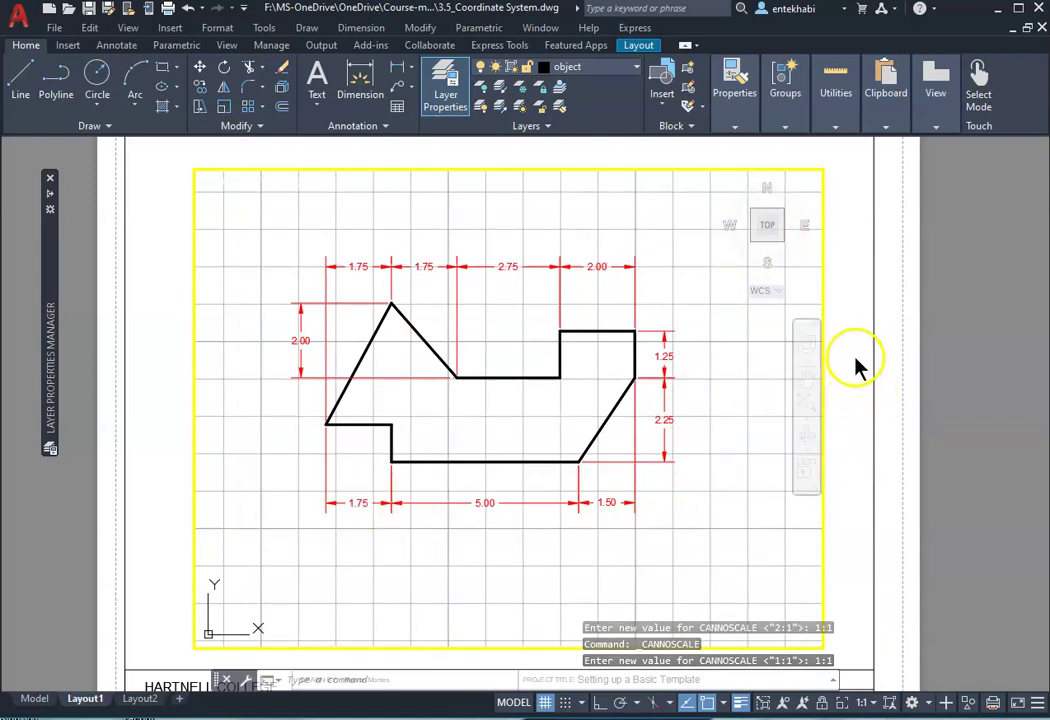
Return to paper space and preview Layout1's plot using the Adobe PDF printer
double_click(855, 260)
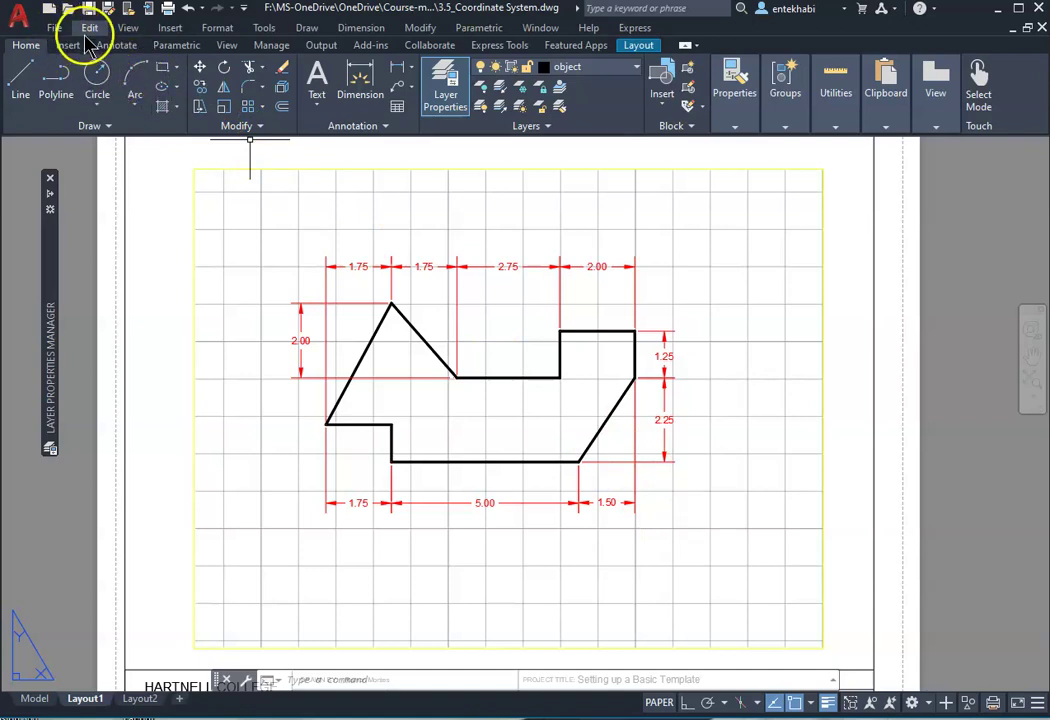
click(54, 28)
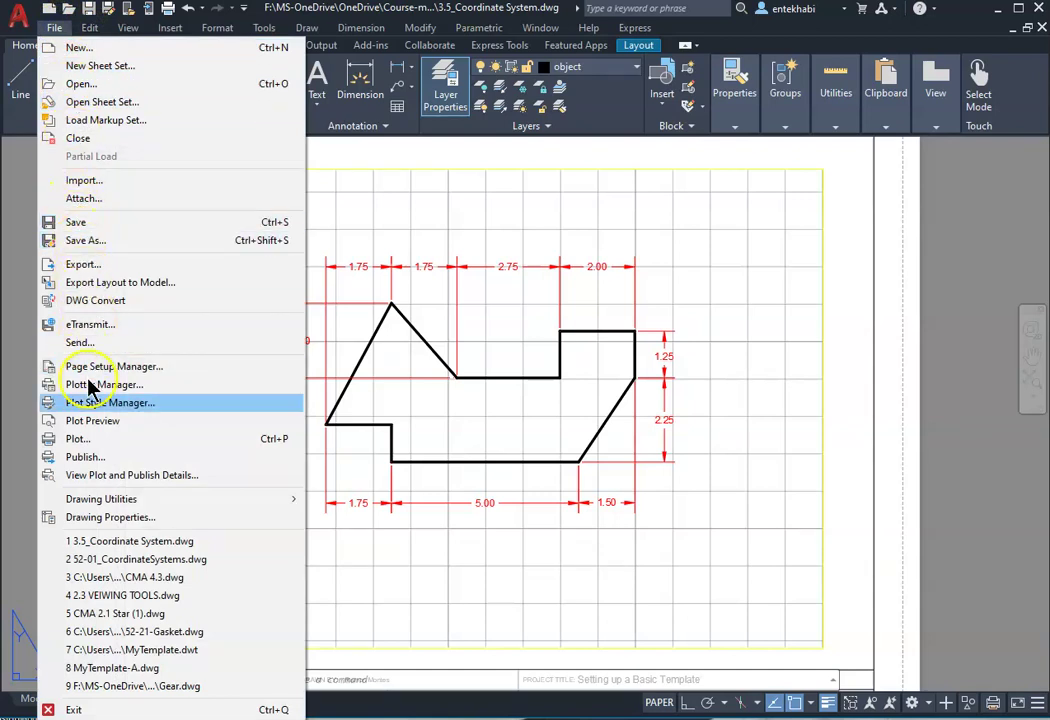
click(87, 437)
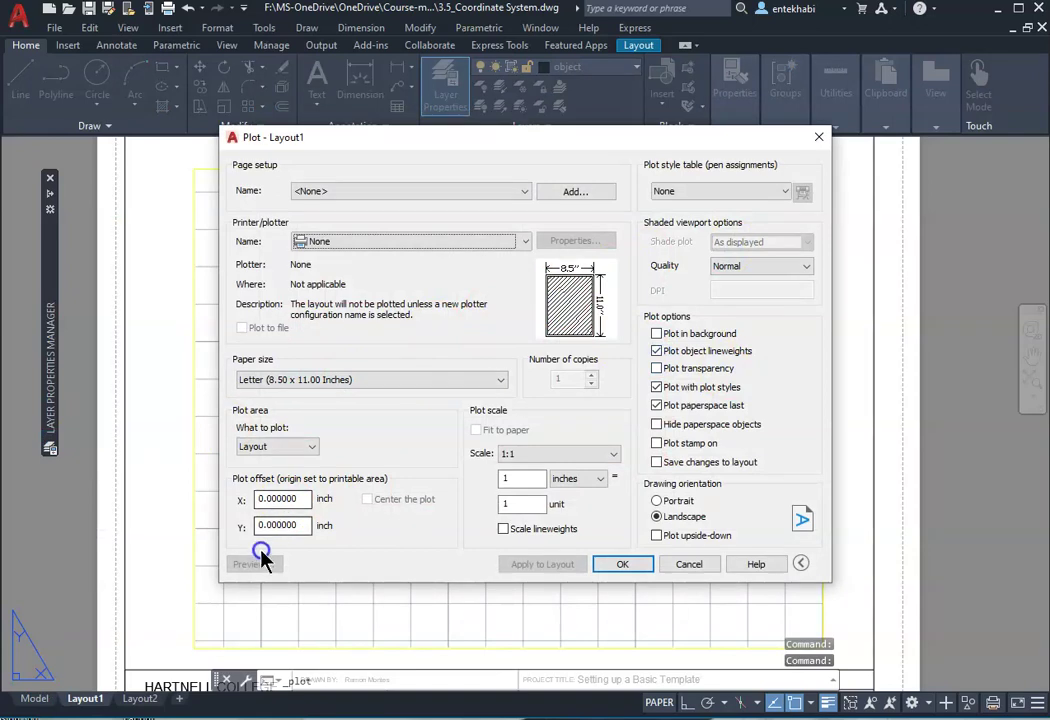
click(526, 242)
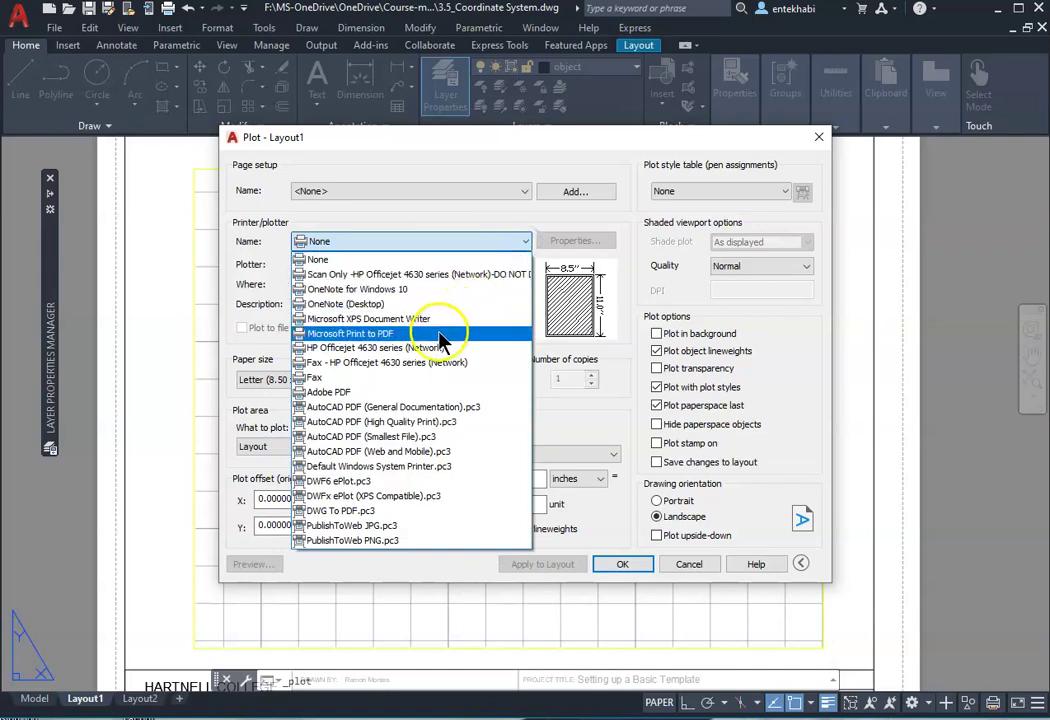
click(331, 394)
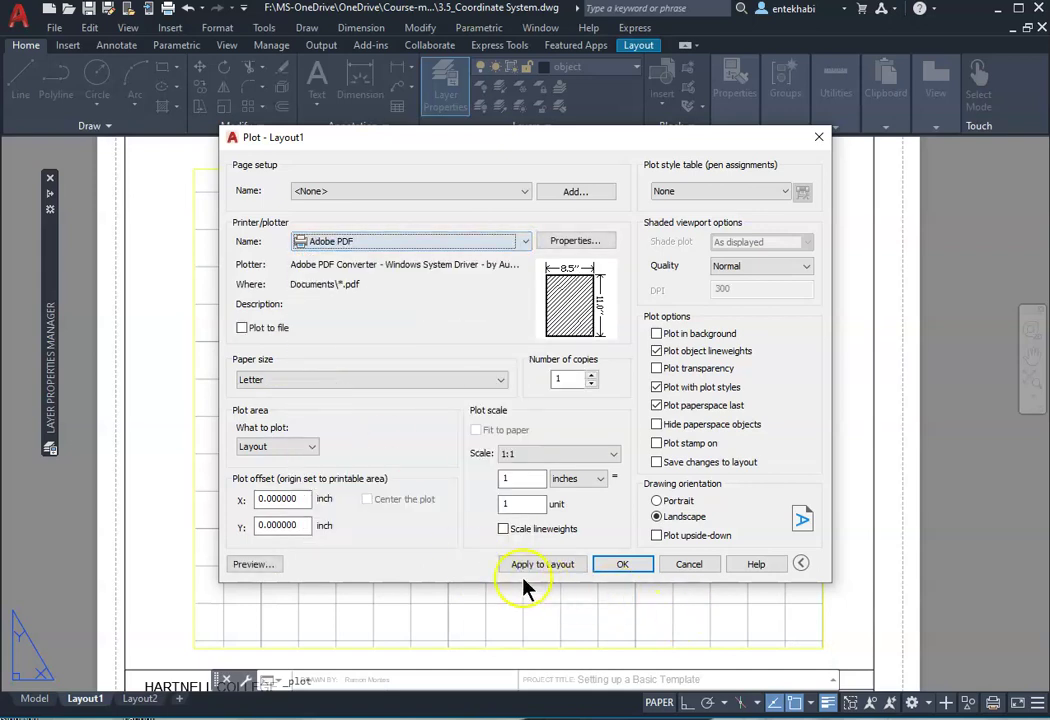
click(243, 564)
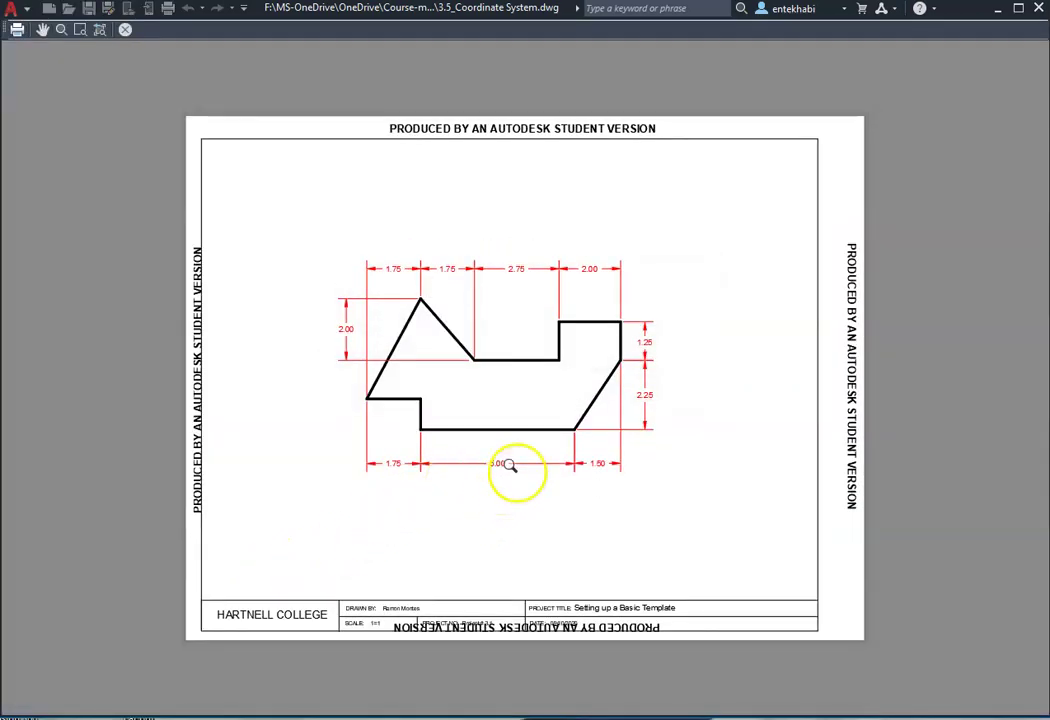
Plot the sheet from the preview, bringing up the Save PDF File As dialog
right_click(480, 402)
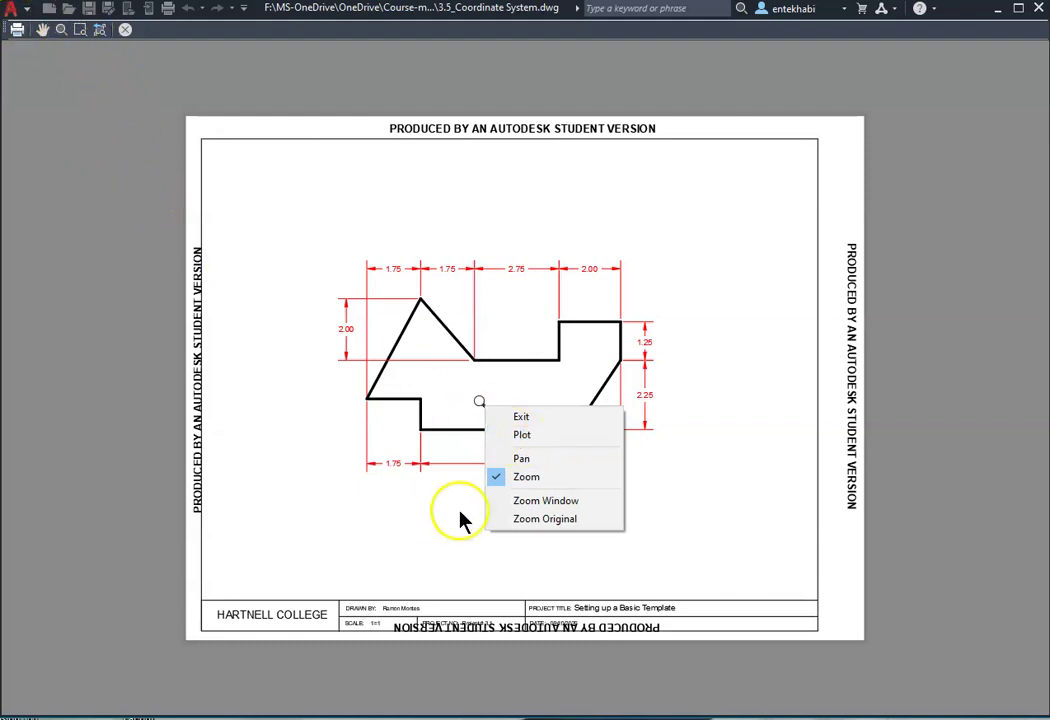
click(535, 437)
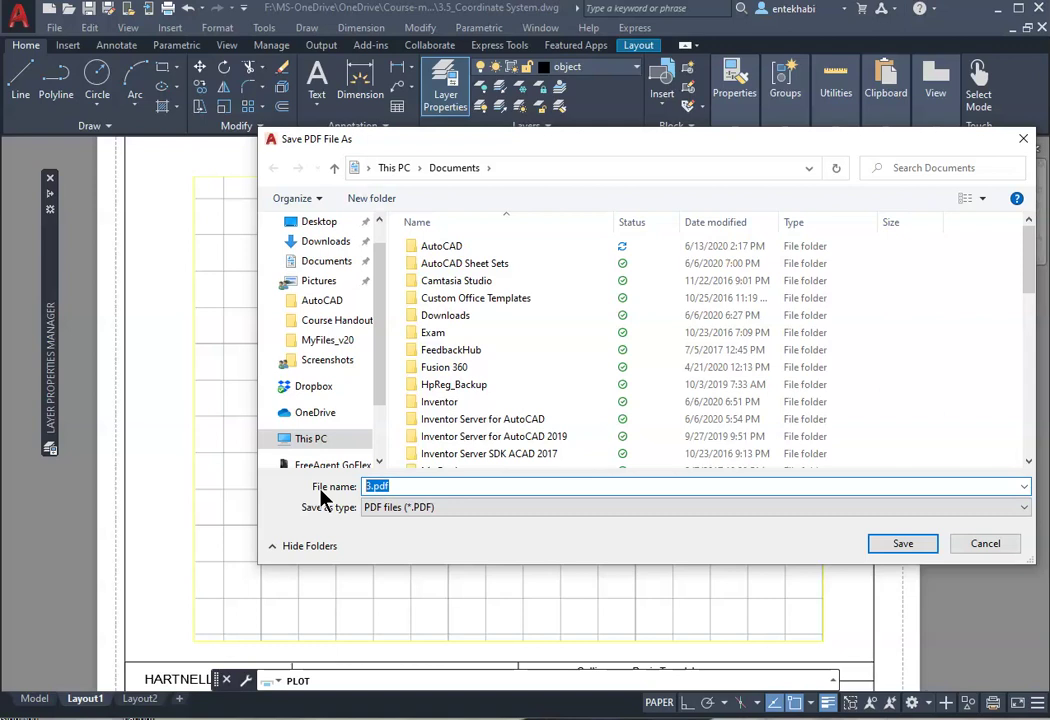
Save the plot as 3.1-Coordinate.pdf and view the resulting PDF in Edge
text(3.1-Coordinate)
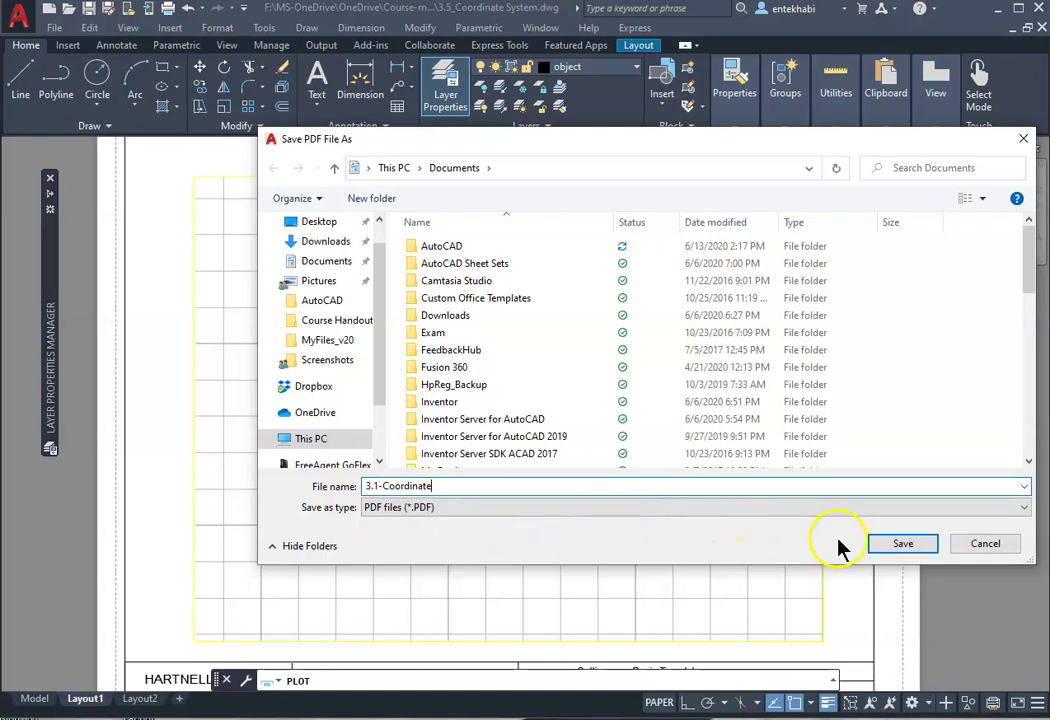
click(903, 543)
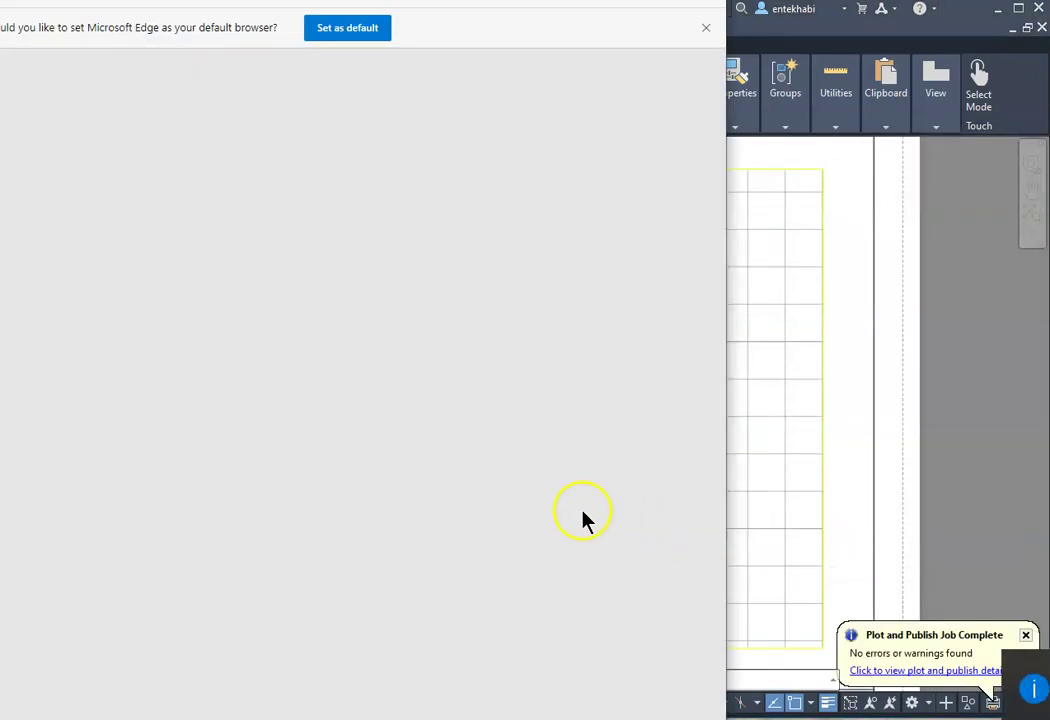
scroll(315, 400, down, 2)
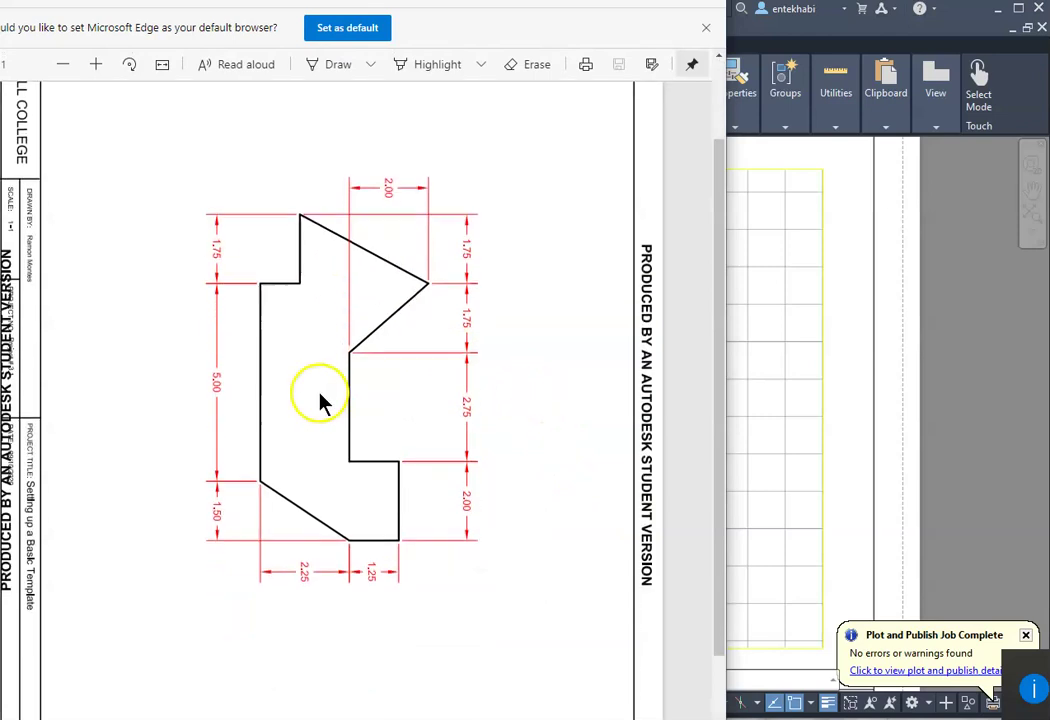